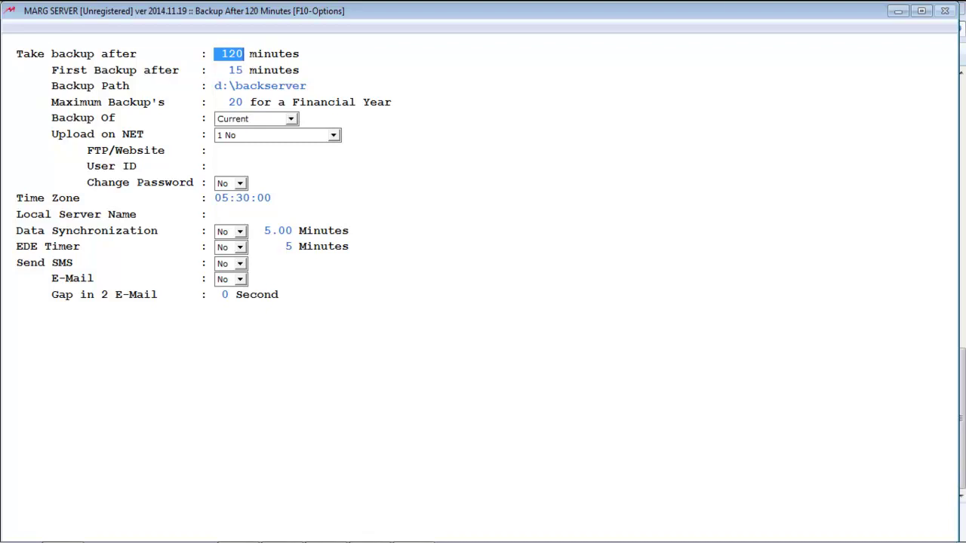
Set the backup interval to 60 minutes and accept the backup path d:\backserver
type("60")
key("Return")
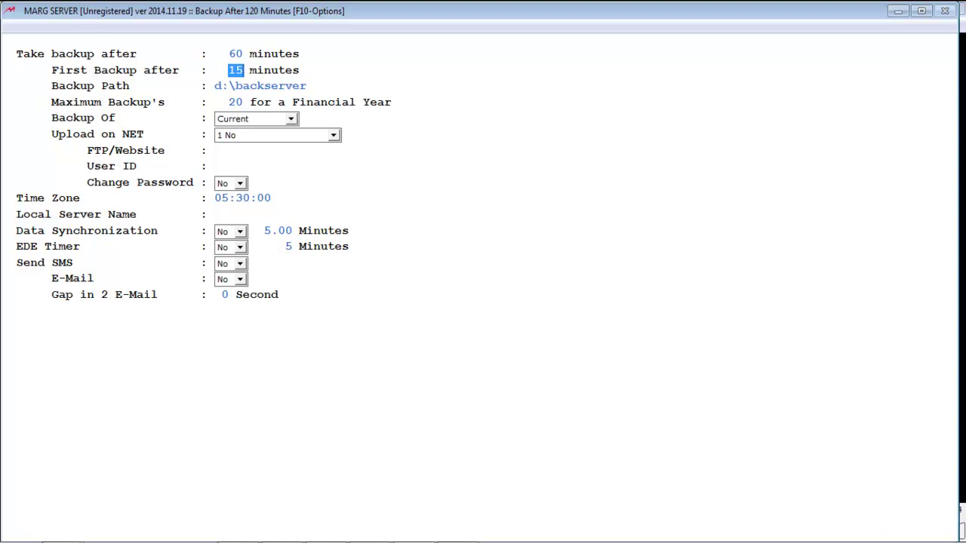
left_click(264, 86)
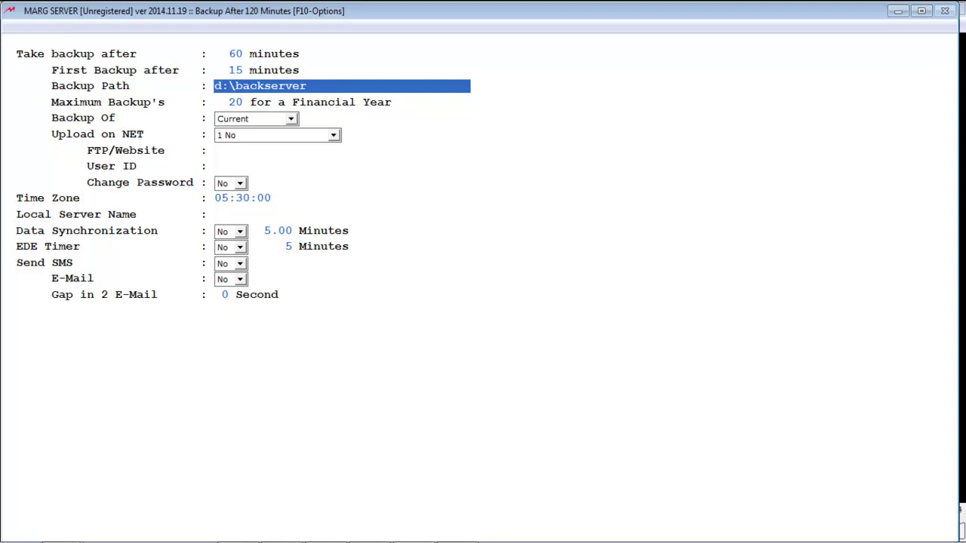
key("Return")
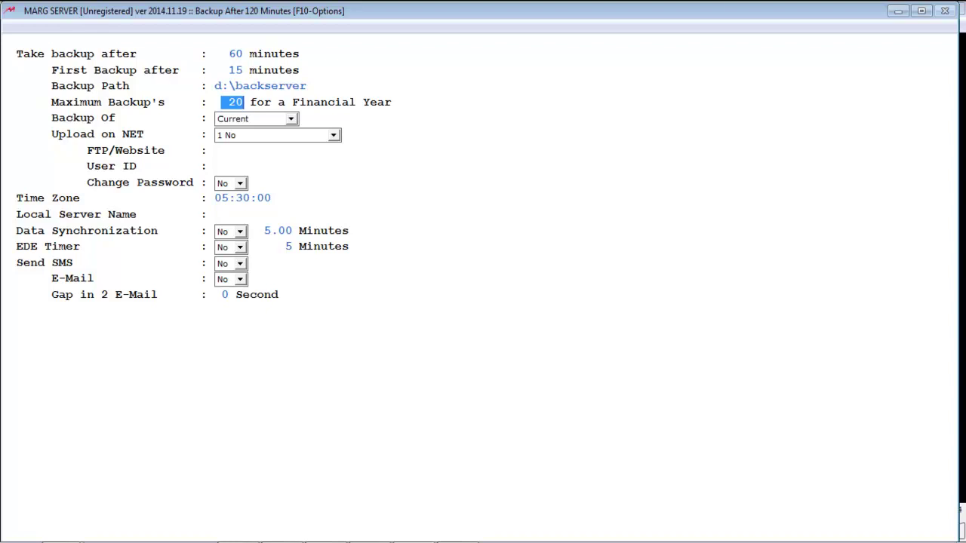
Review the Backup Of choices Current, All and No, and keep Current selected
left_click(253, 119)
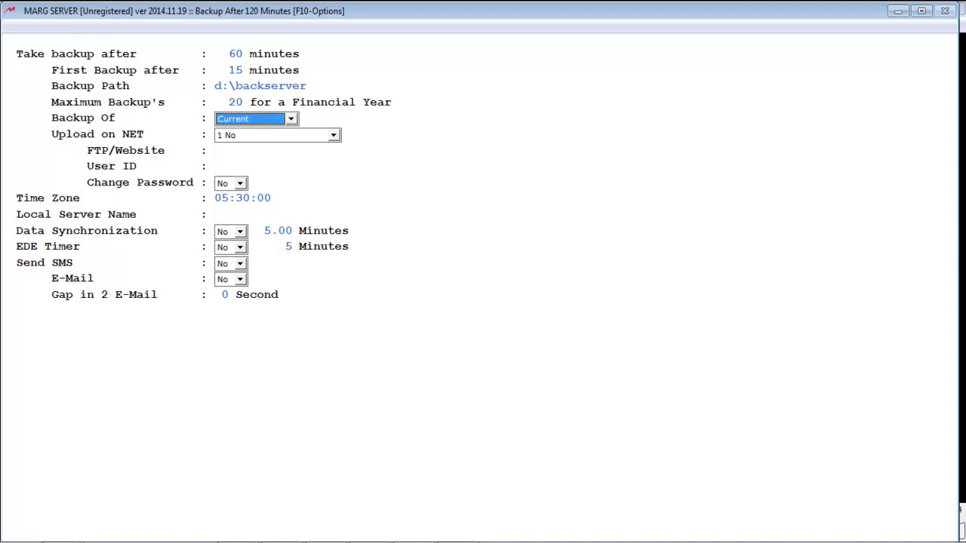
key("alt+Down")
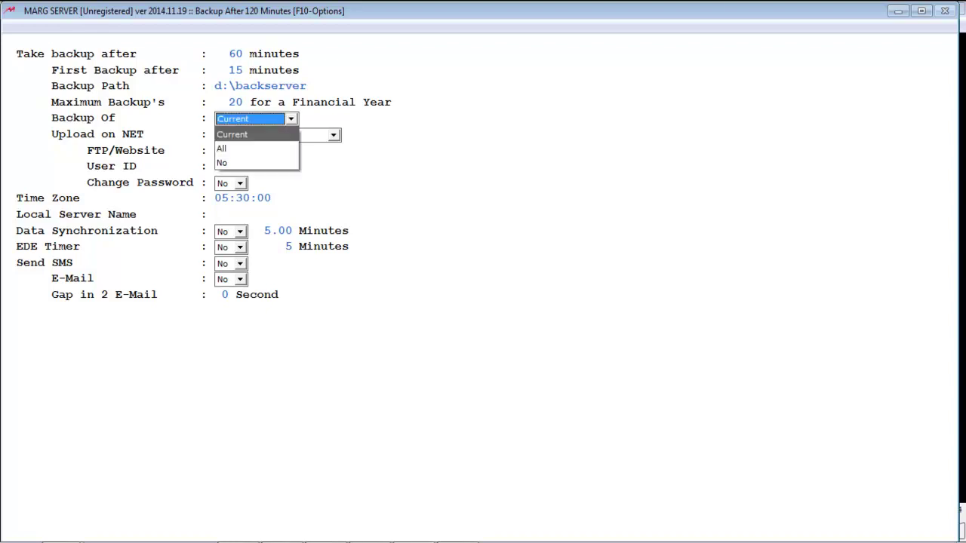
key("Down")
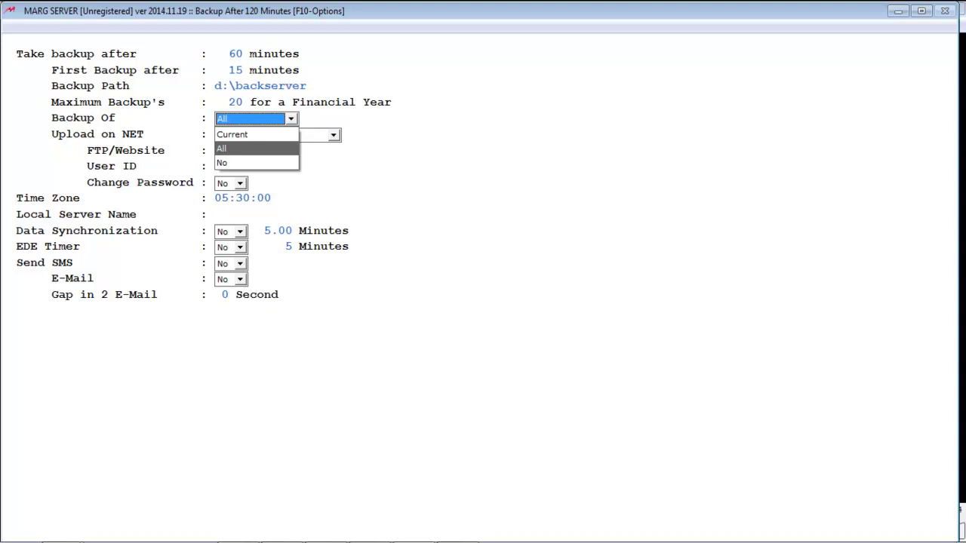
key("Down")
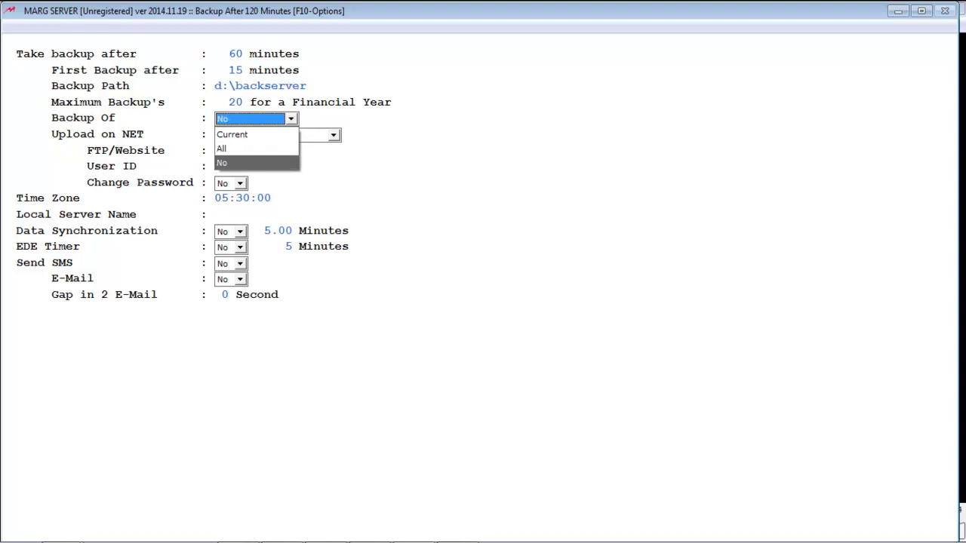
key("Up")
key("Up")
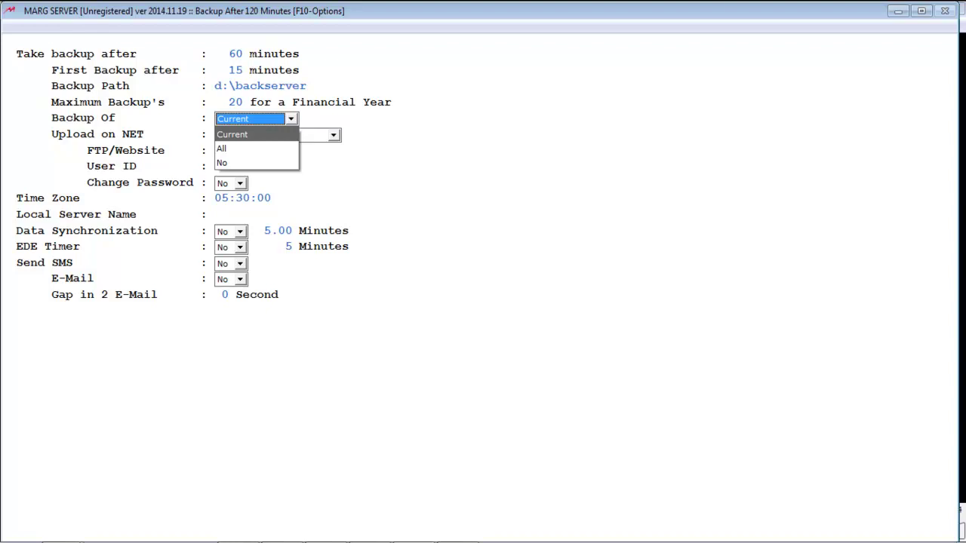
key("Down")
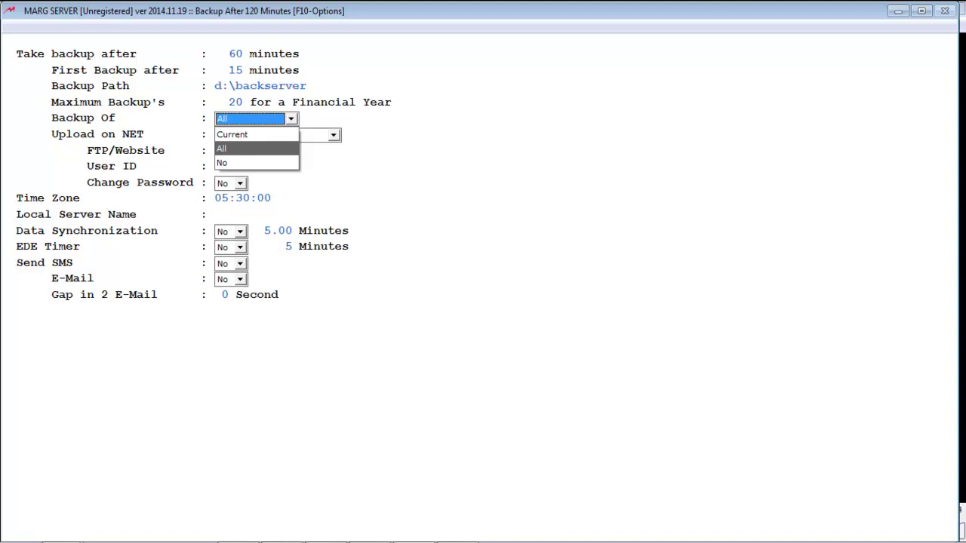
key("Down")
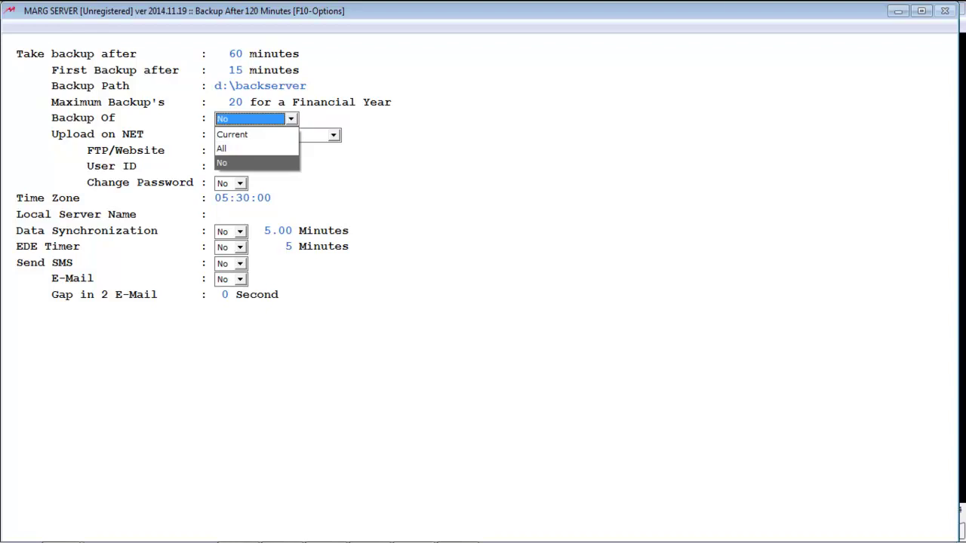
key("Up")
key("Up")
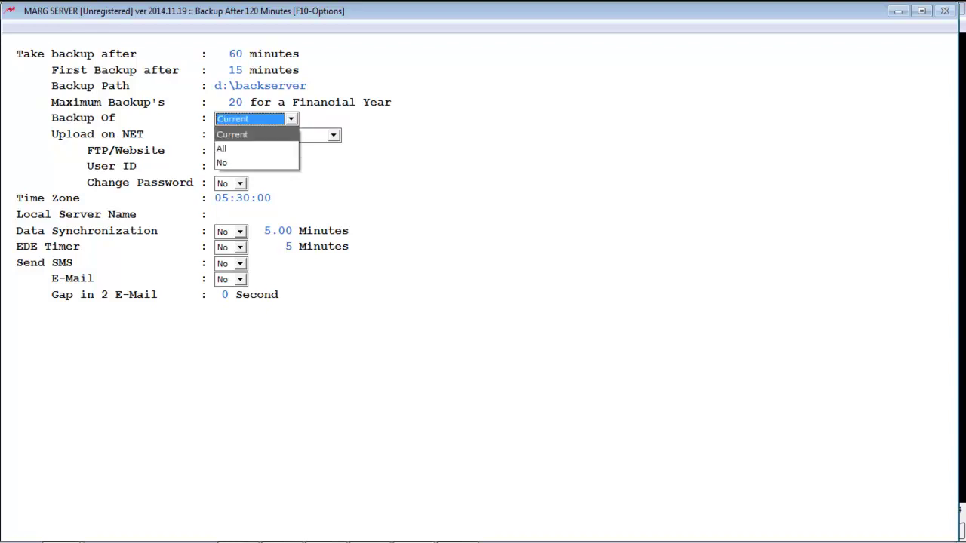
key("Return")
key("Return")
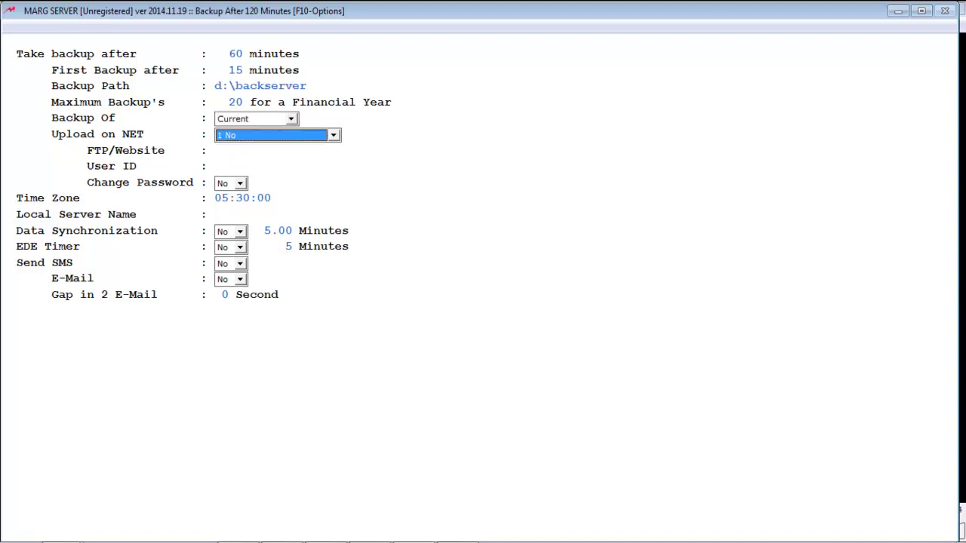
Set Upload on NET to 4 All Backup
key("F4")
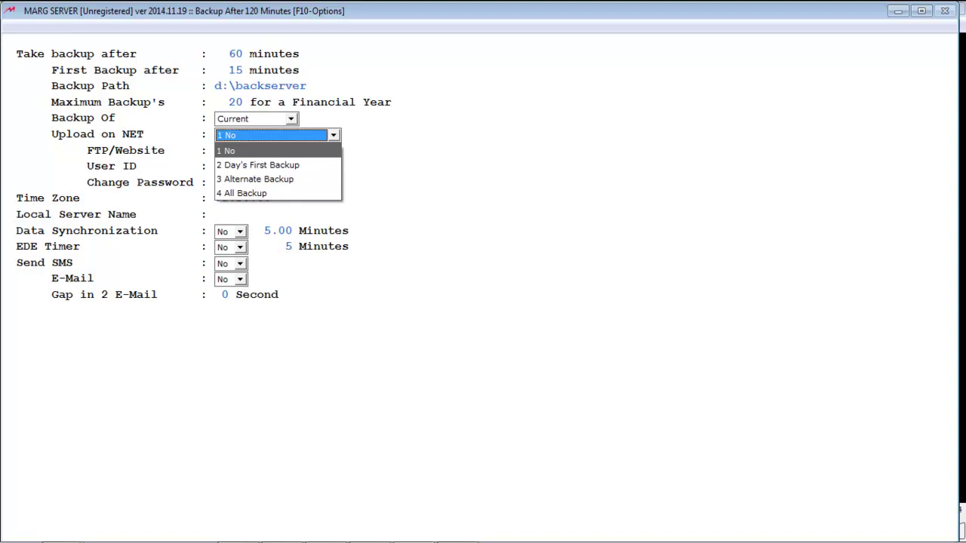
key("Down")
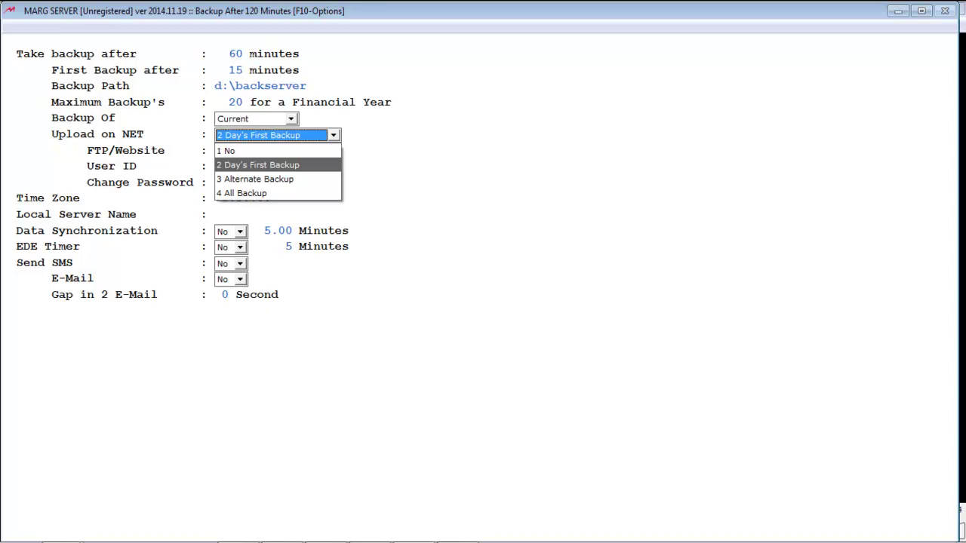
key("Down")
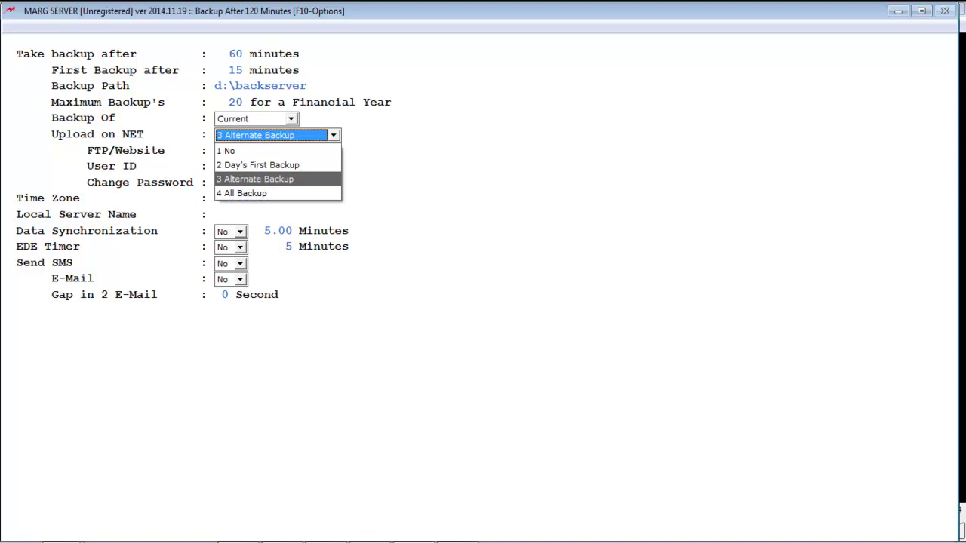
key("Down")
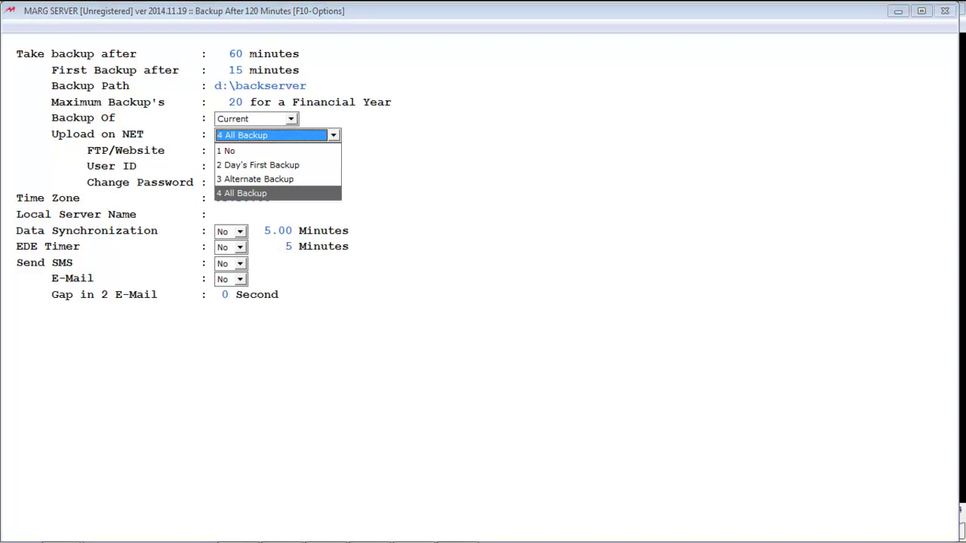
key("Return")
key("Return")
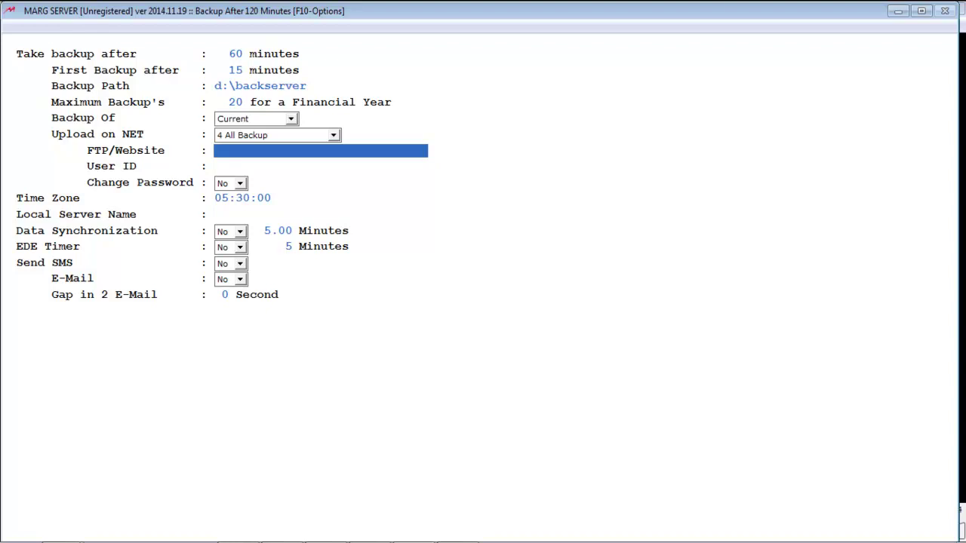
Leave FTP/Website and User ID blank and keep Change Password set to No
key("Return")
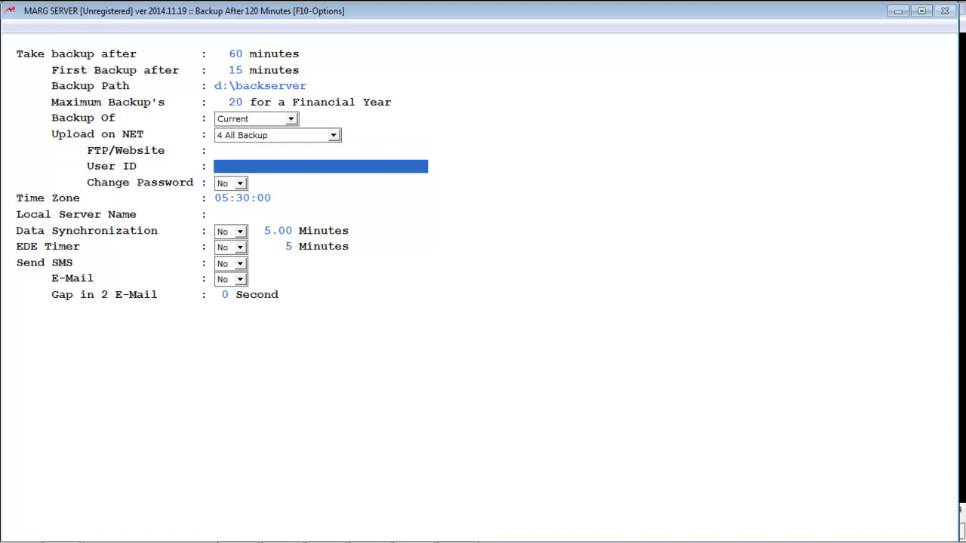
key("Return")
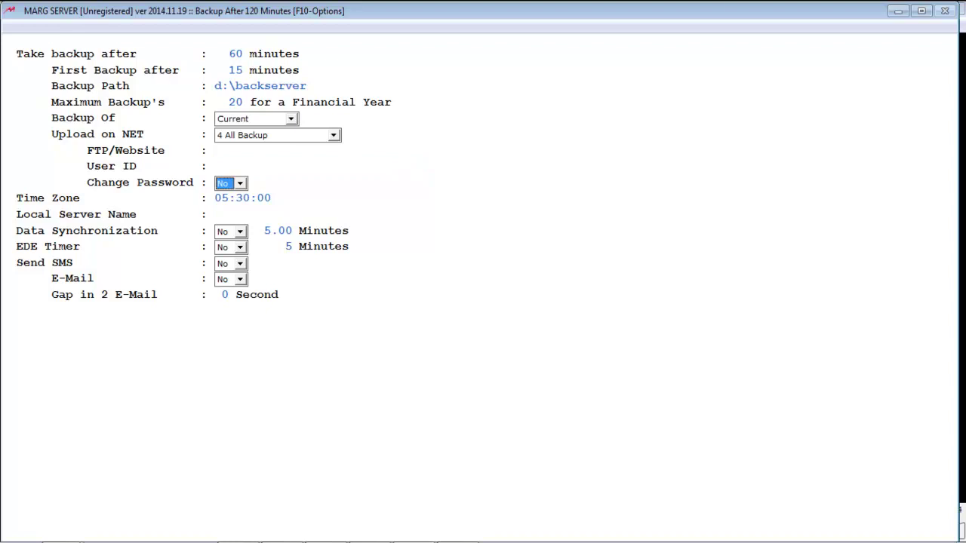
key("alt+Down")
key("Up")
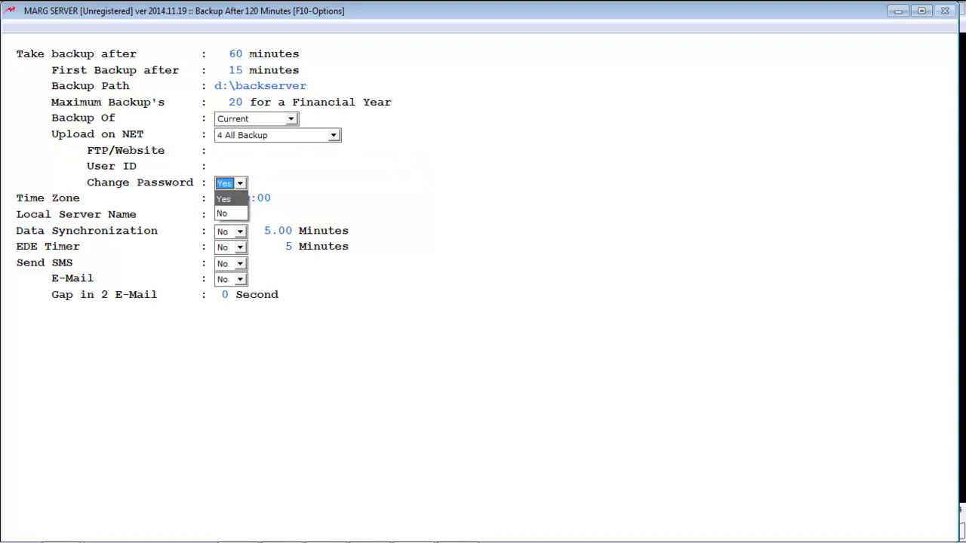
key("Down")
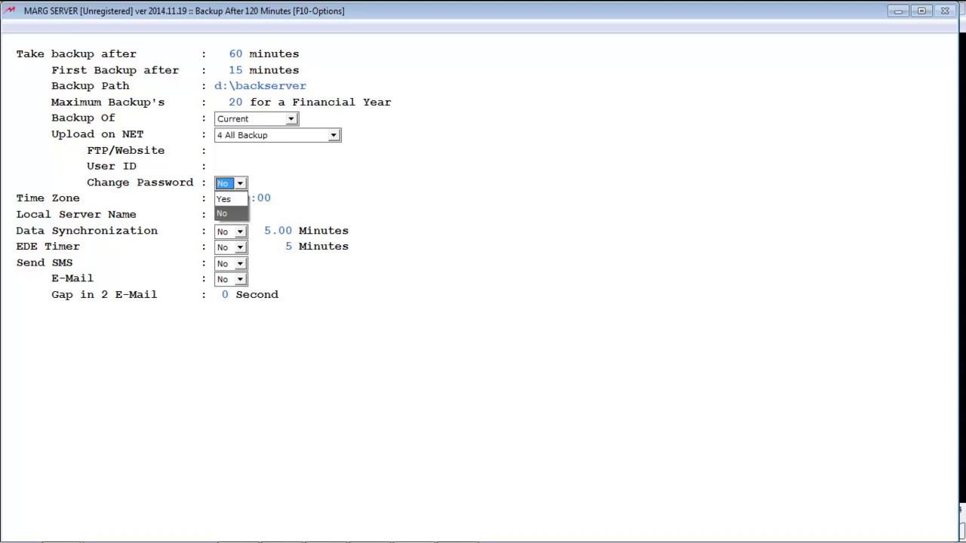
key("Return")
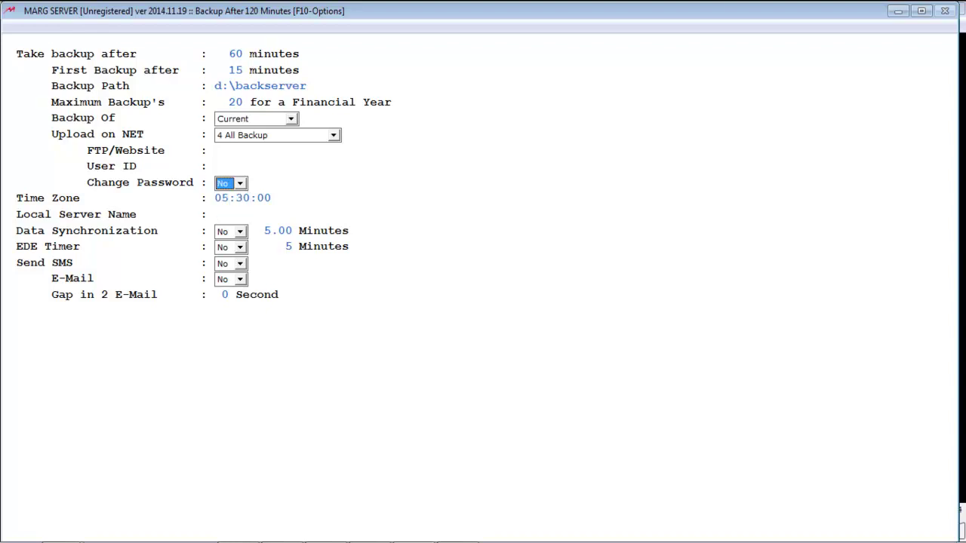
Accept the remaining settings from Change Password through Gap in 2 E-Mail and save the backup options
key("Return")
key("Return")
key("Return")
key("Return")
key("Return")
key("Return")
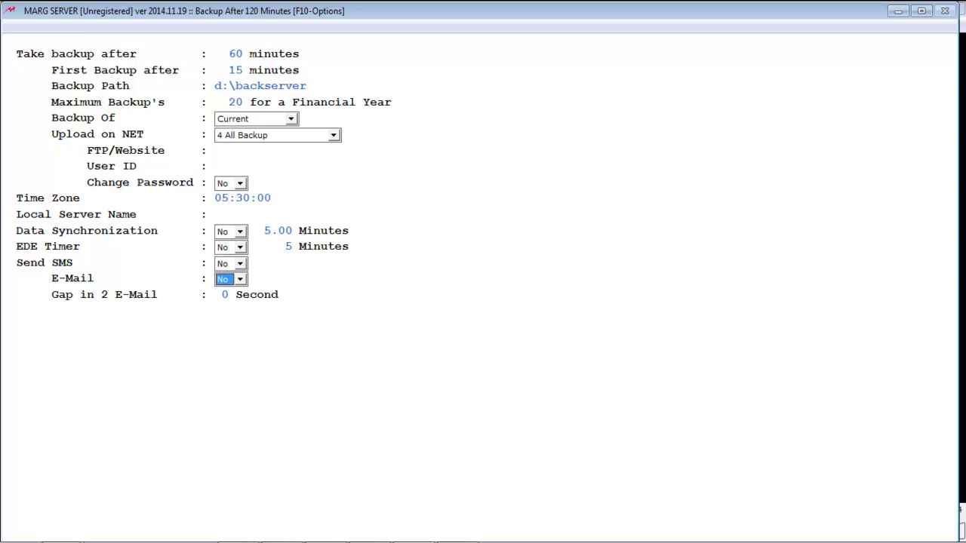
key("Return")
key("Return")
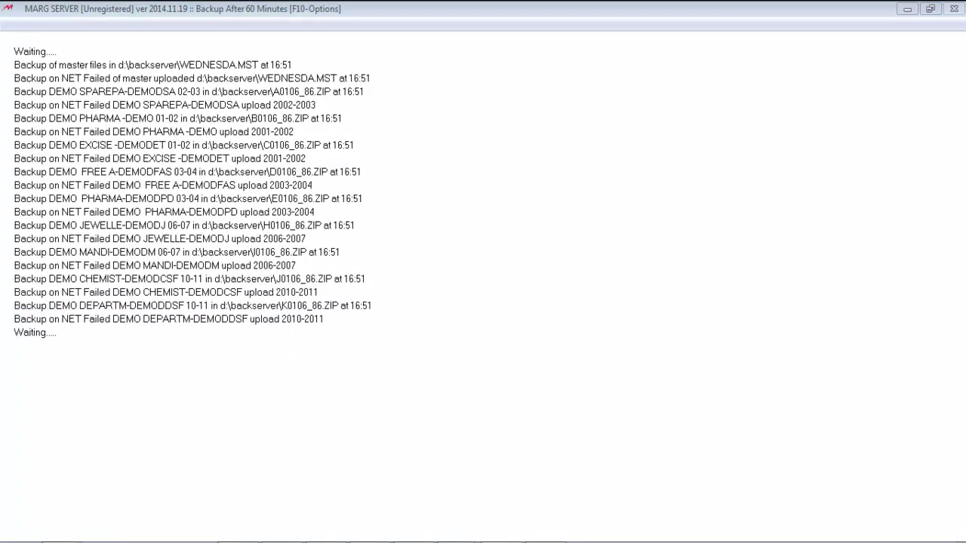
Reopen the backup options and go through the settings to the Local Server Name field
key("F10")
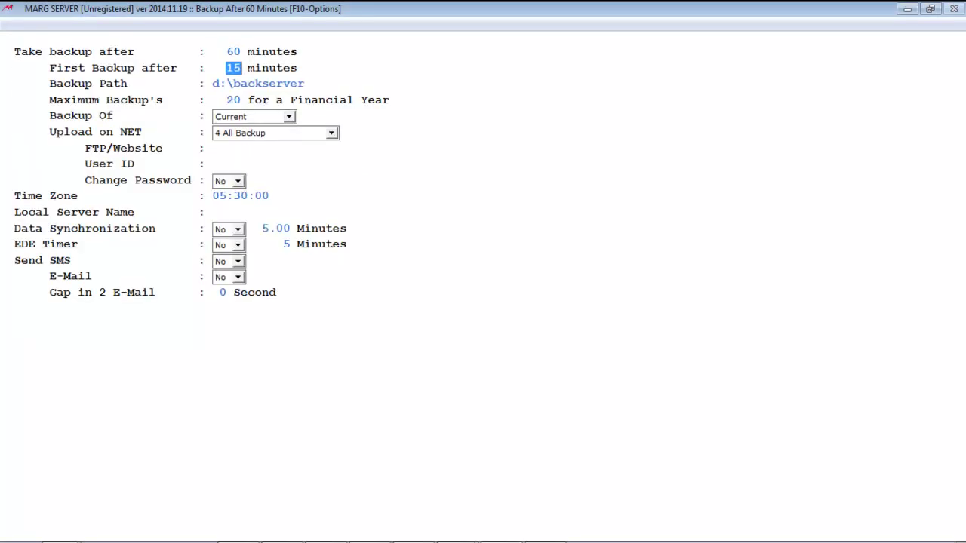
key("Return")
key("Return")
key("Return")
key("Return")
key("Return")
key("Return")
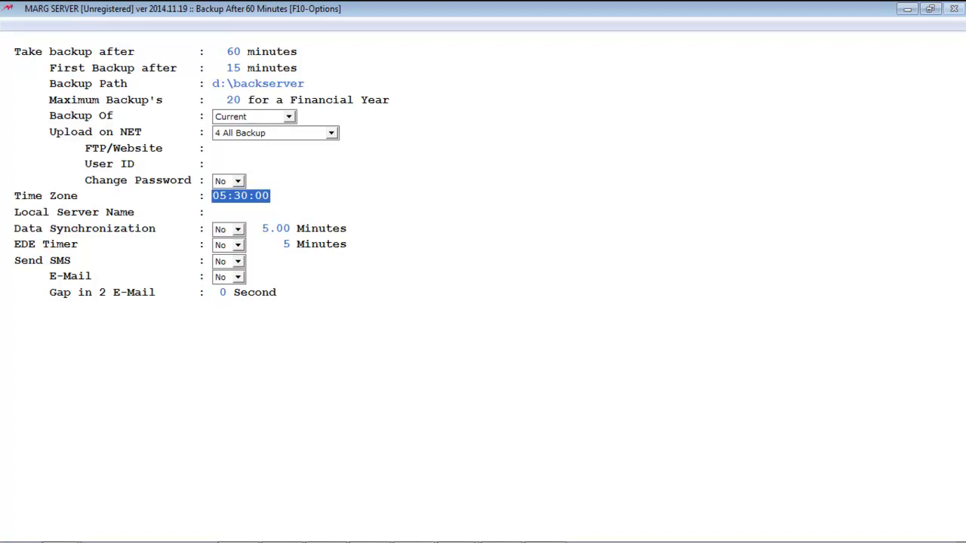
key("Return")
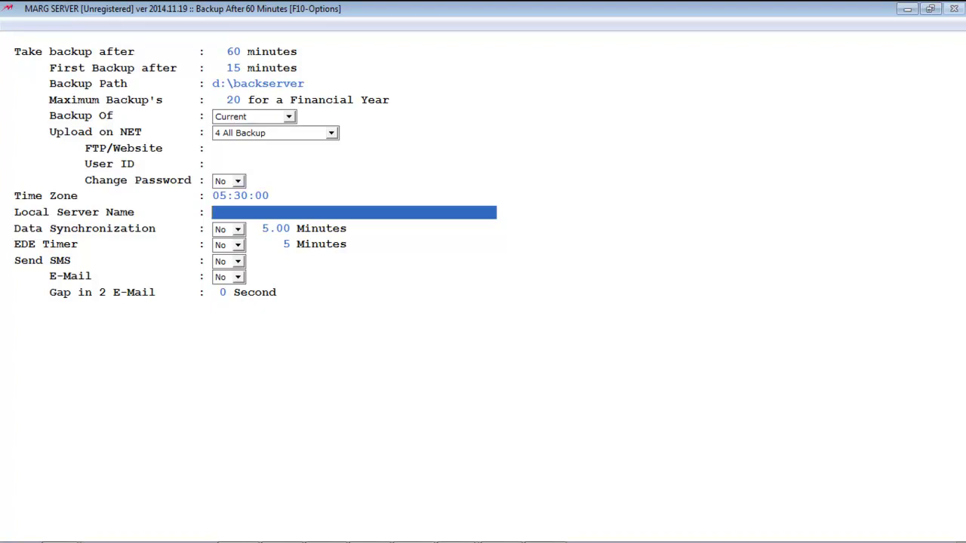
Review the Yes and No choices for Data Synchronization and keep it set to No
left_click(225, 229)
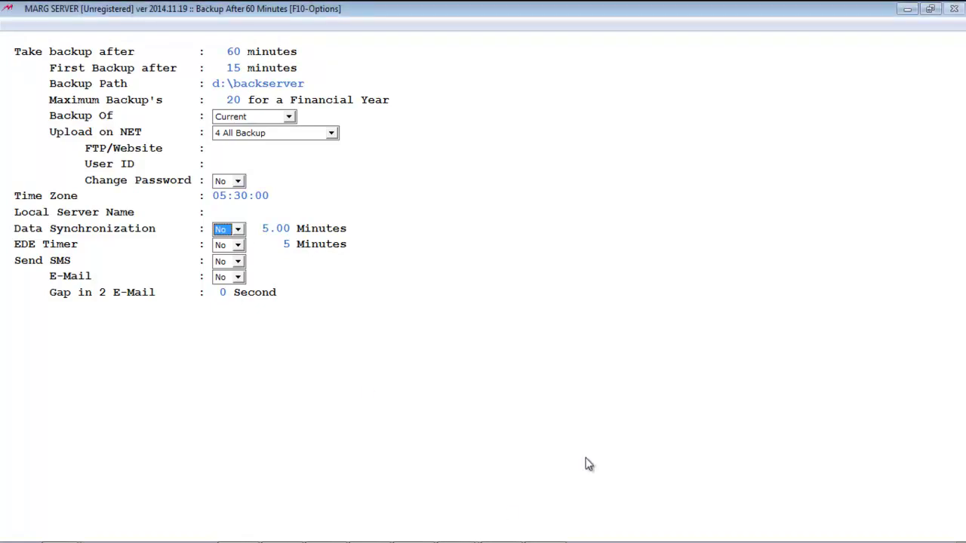
key("alt+Down")
key("Up")
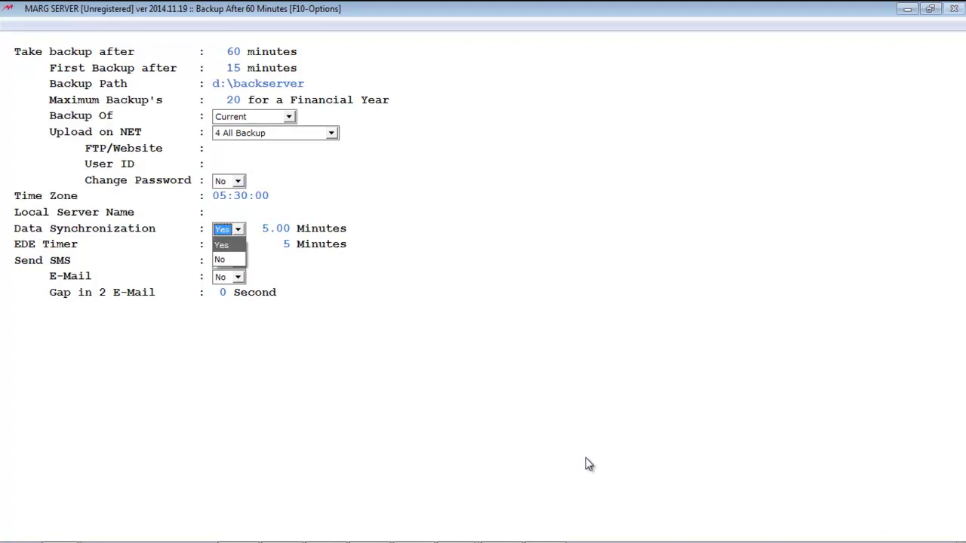
key("Down")
key("Return")
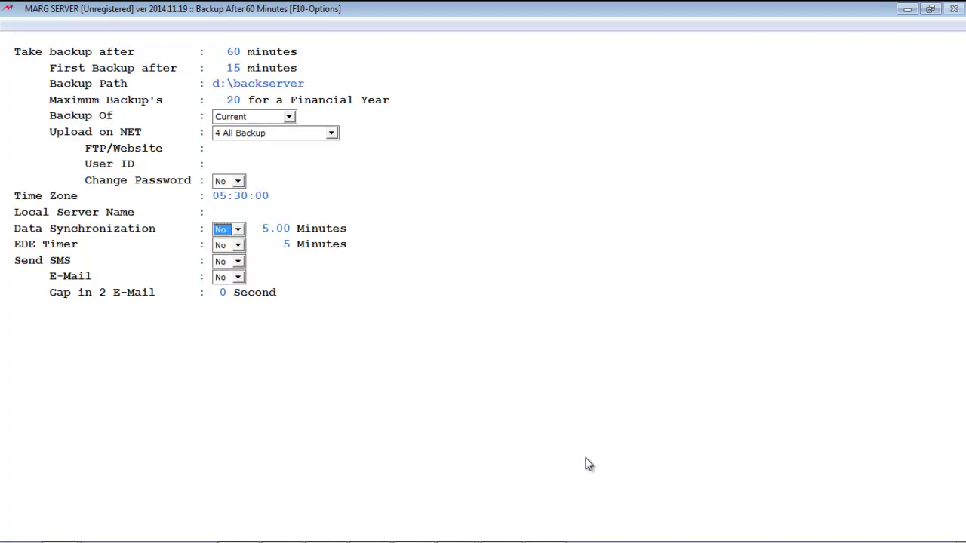
Review the Yes and No choices for EDE Timer and keep it set to No
key("Return")
key("alt+Down")
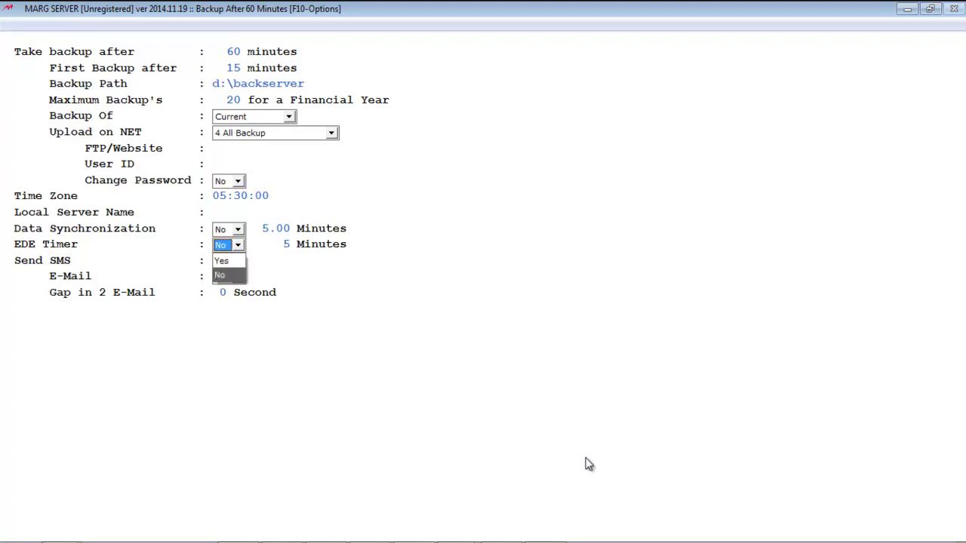
key("Up")
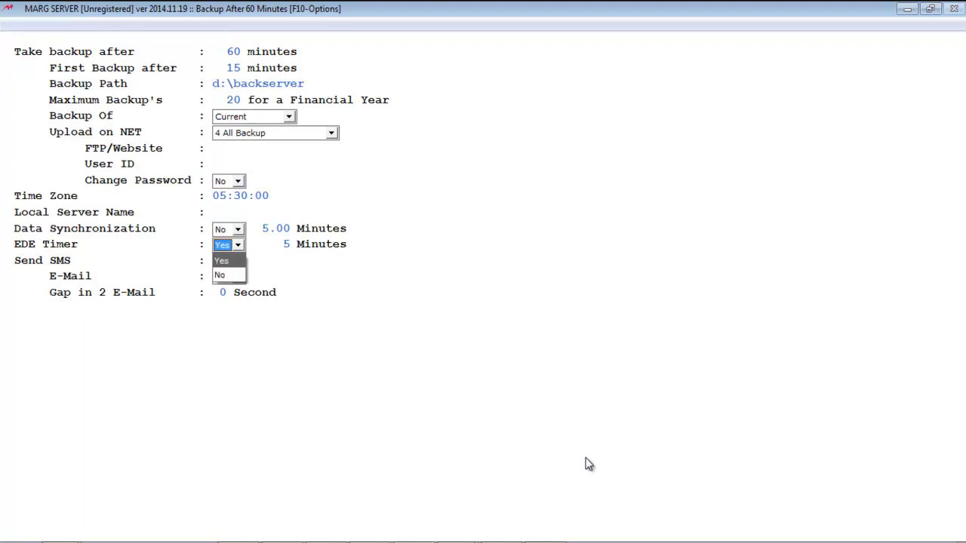
key("Down")
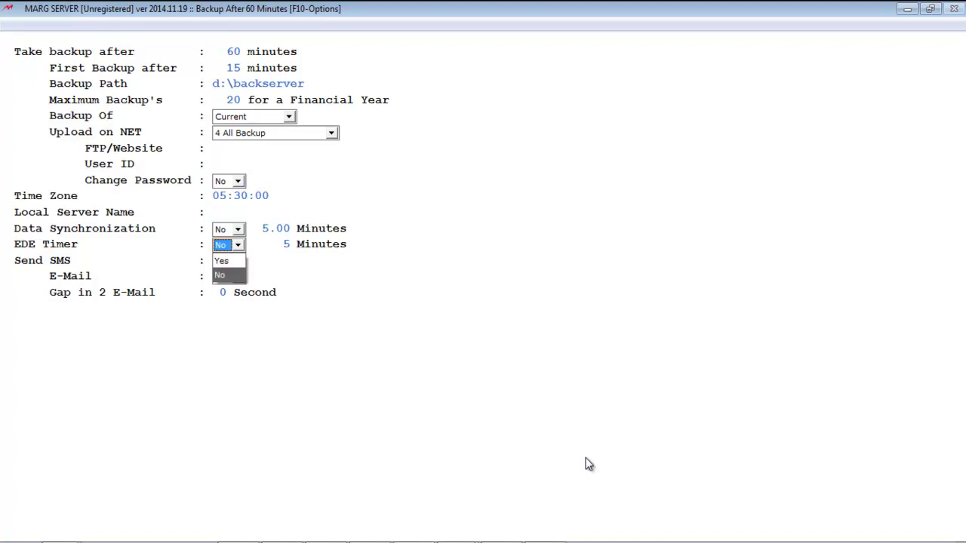
key("Return")
key("Return")
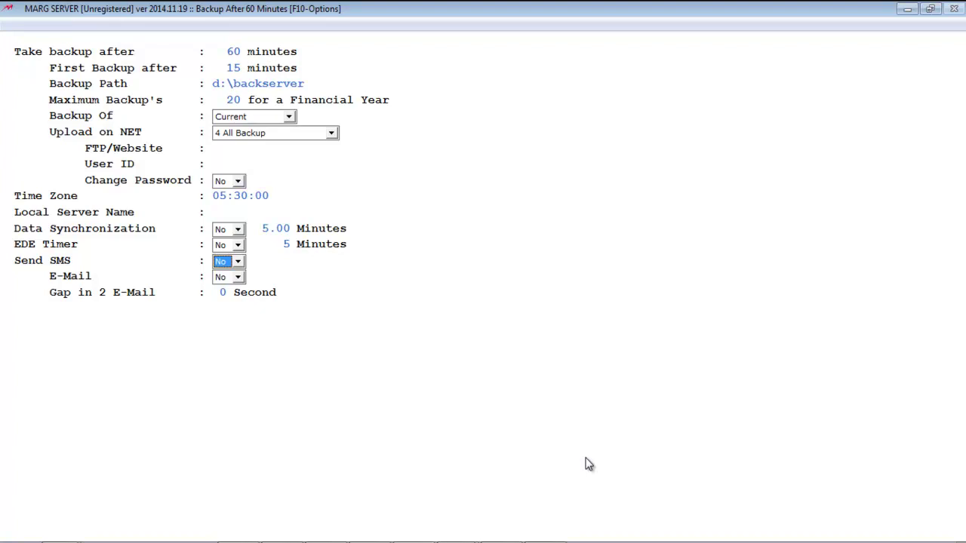
Review the Yes and No choices for Send SMS and keep it set to No
key("alt+Down")
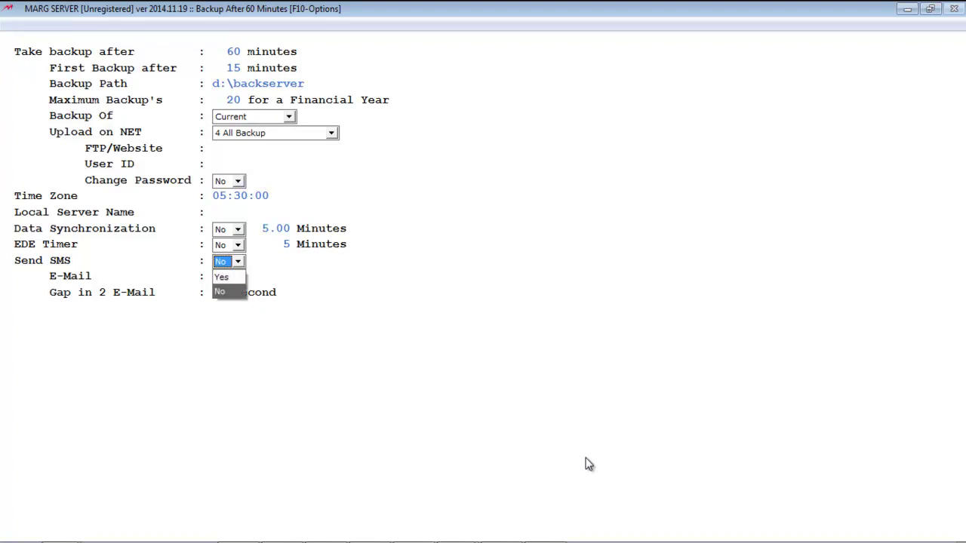
key("Up")
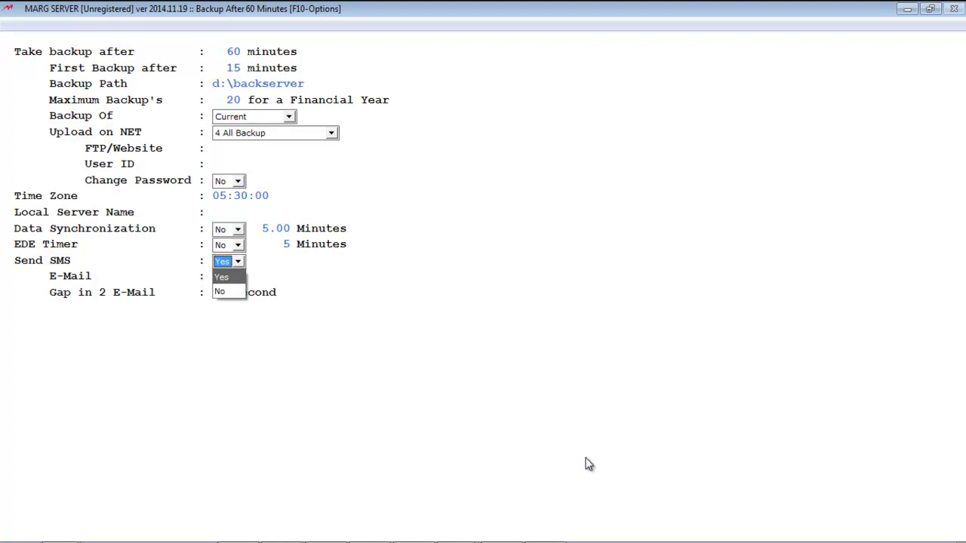
key("Down")
key("Return")
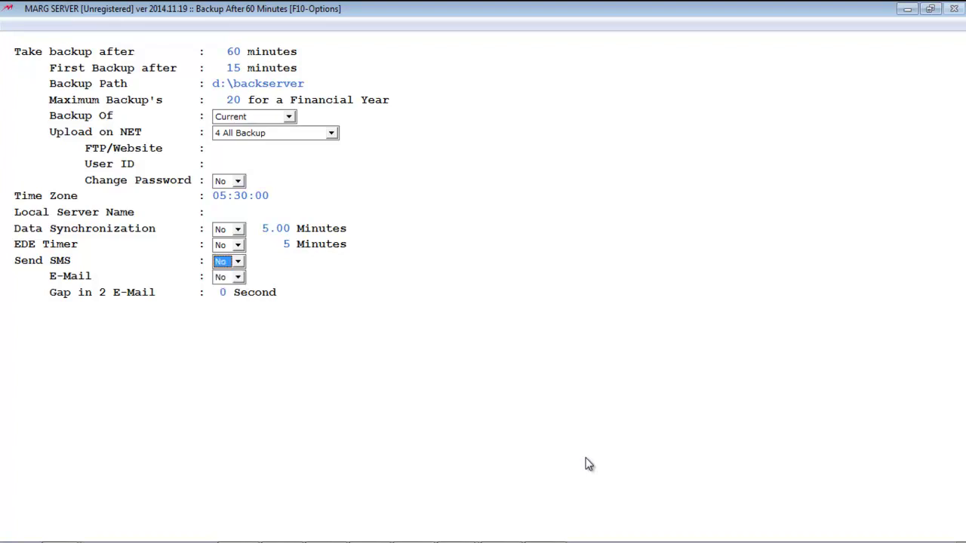
key("Return")
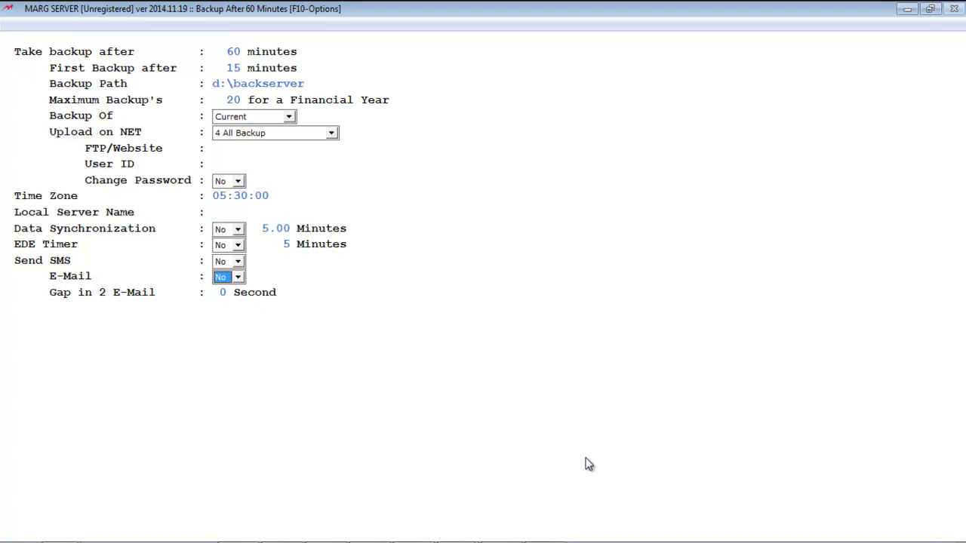
Review the Yes and No choices for E-Mail, keep it set to No and go on to Gap in 2 E-Mail
key("alt+Down")
key("Up")
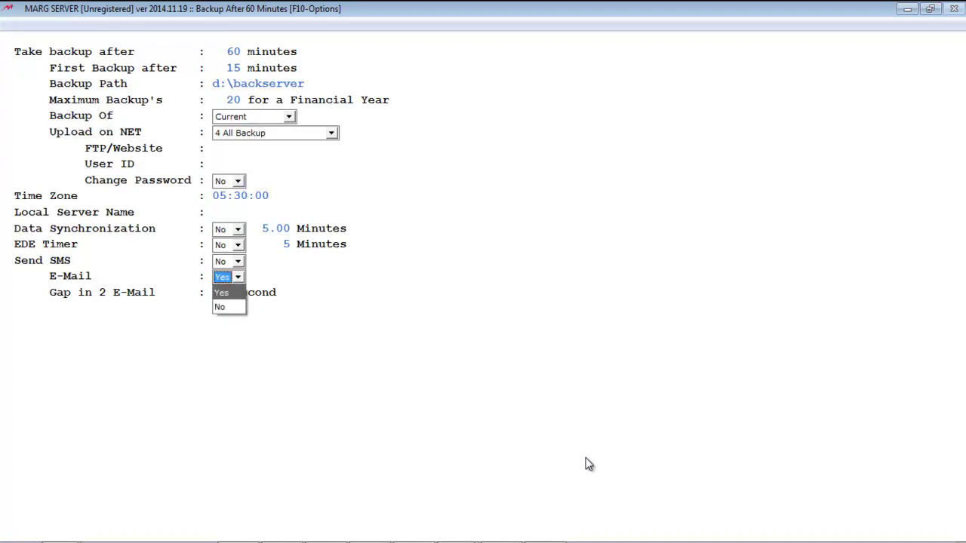
key("Down")
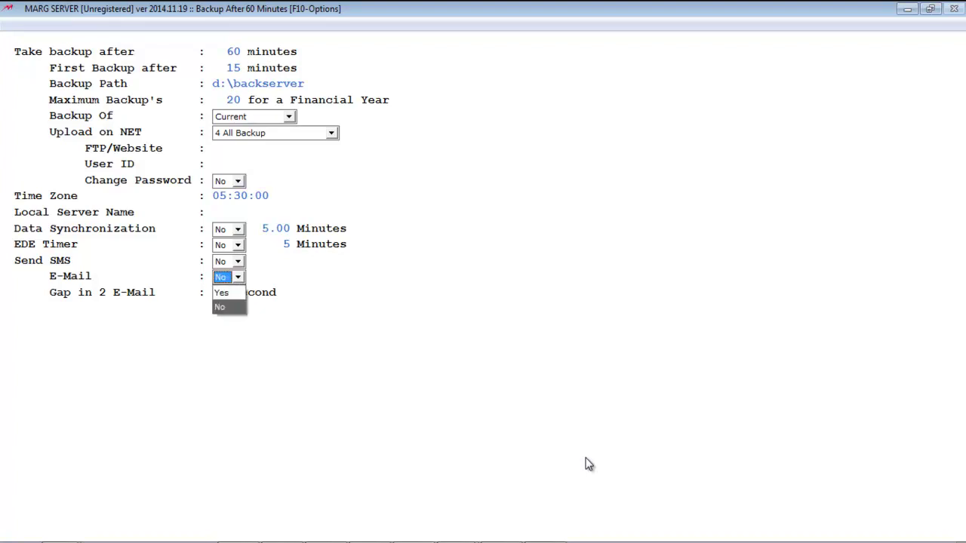
key("Return")
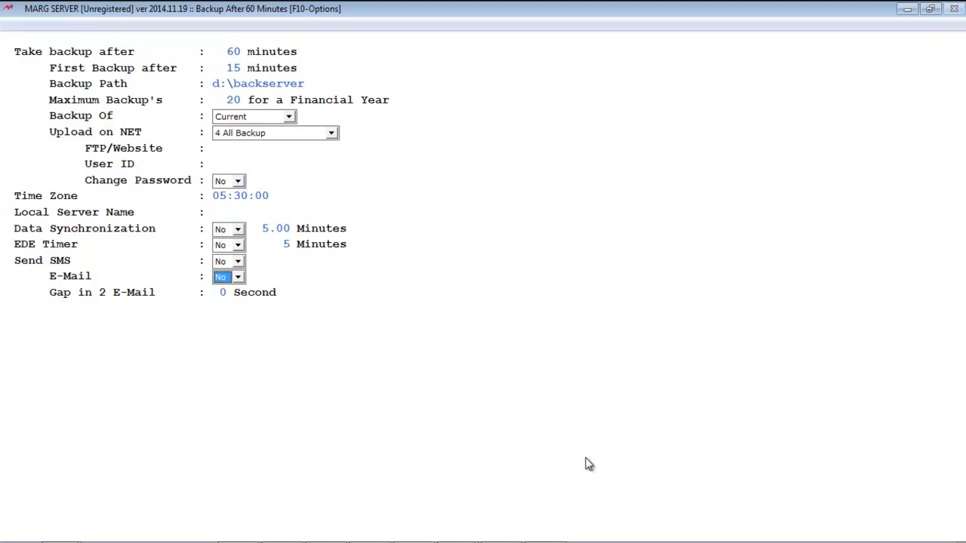
key("Return")
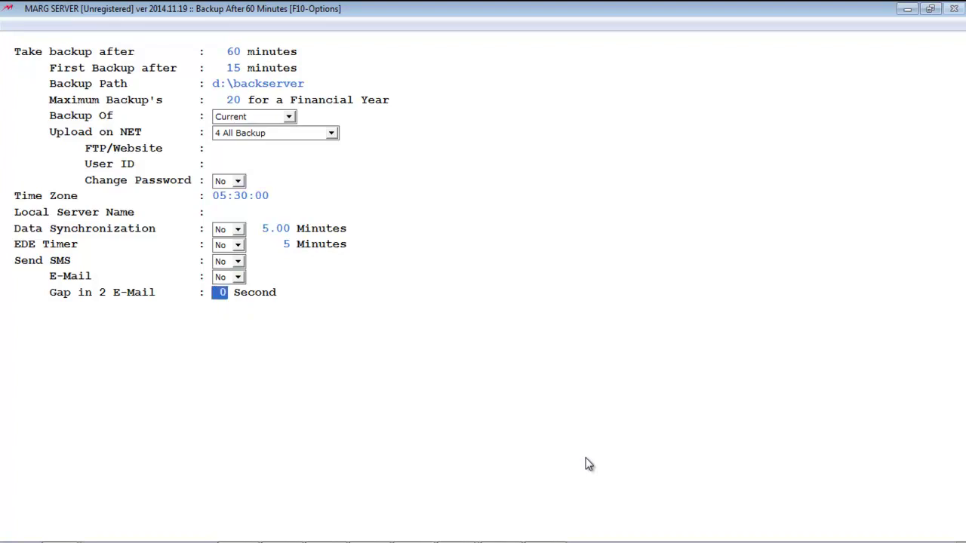